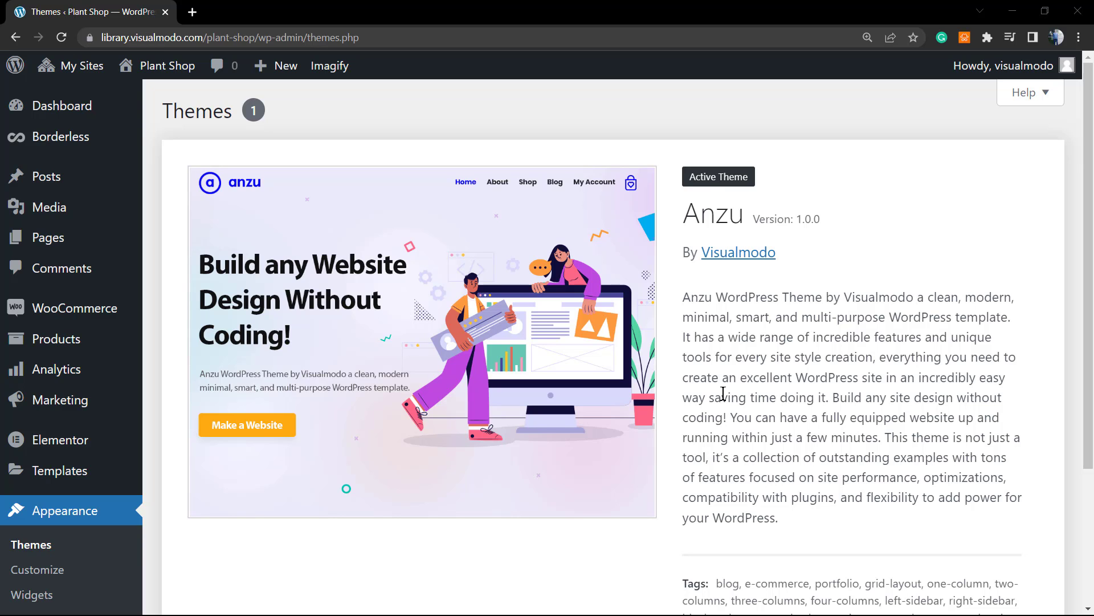
Scroll through the Plant Store homepage to review its header and WELCOME banner.
scroll(562, 383, down, 3)
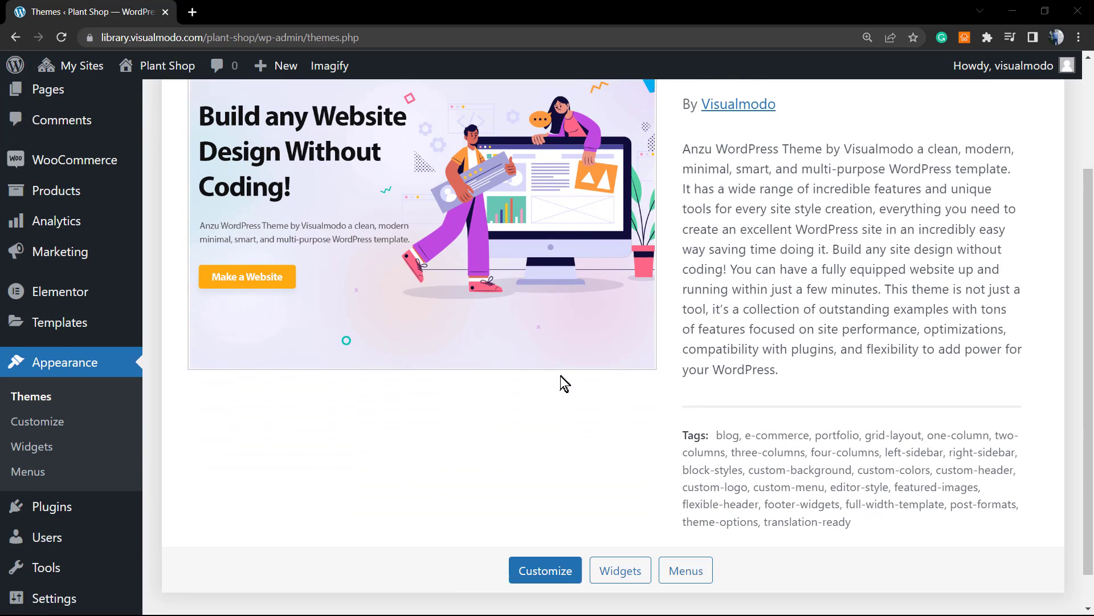
scroll(563, 384, up, 3)
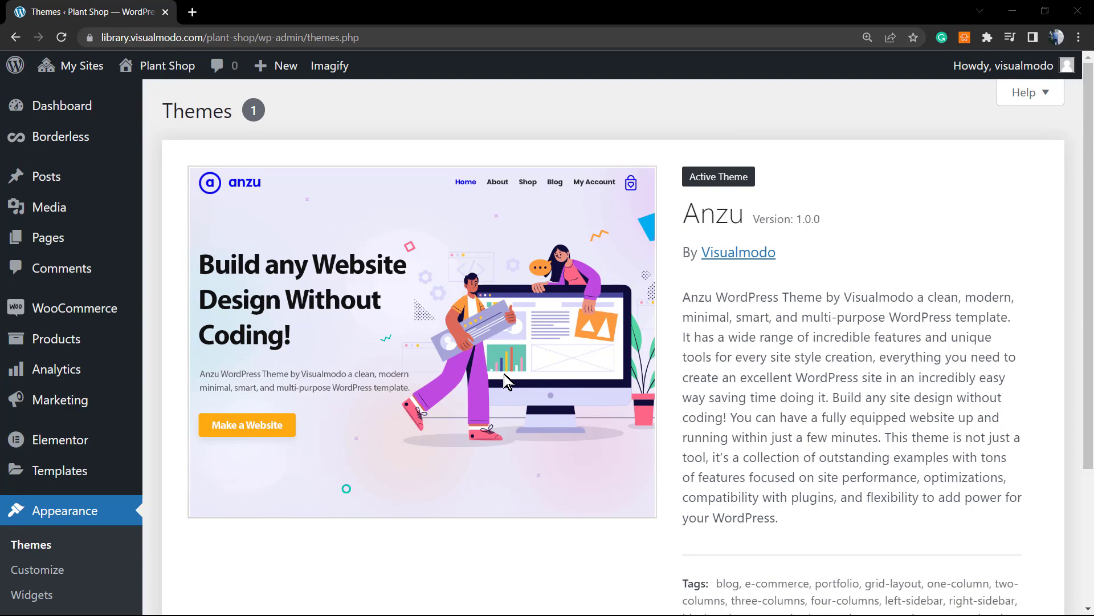
scroll(502, 374, down, 3)
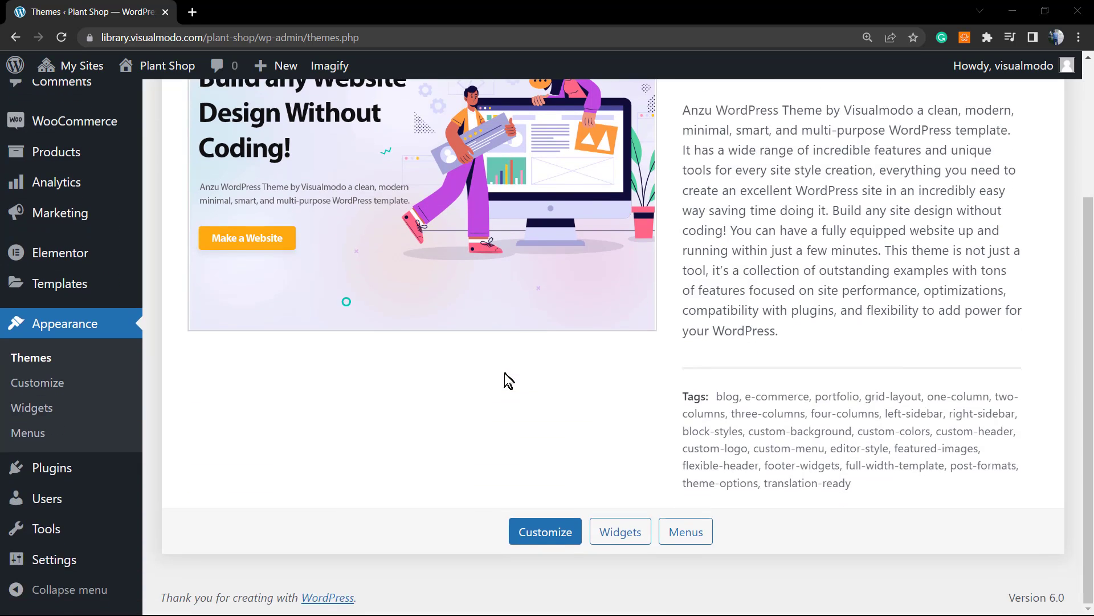
scroll(505, 373, up, 3)
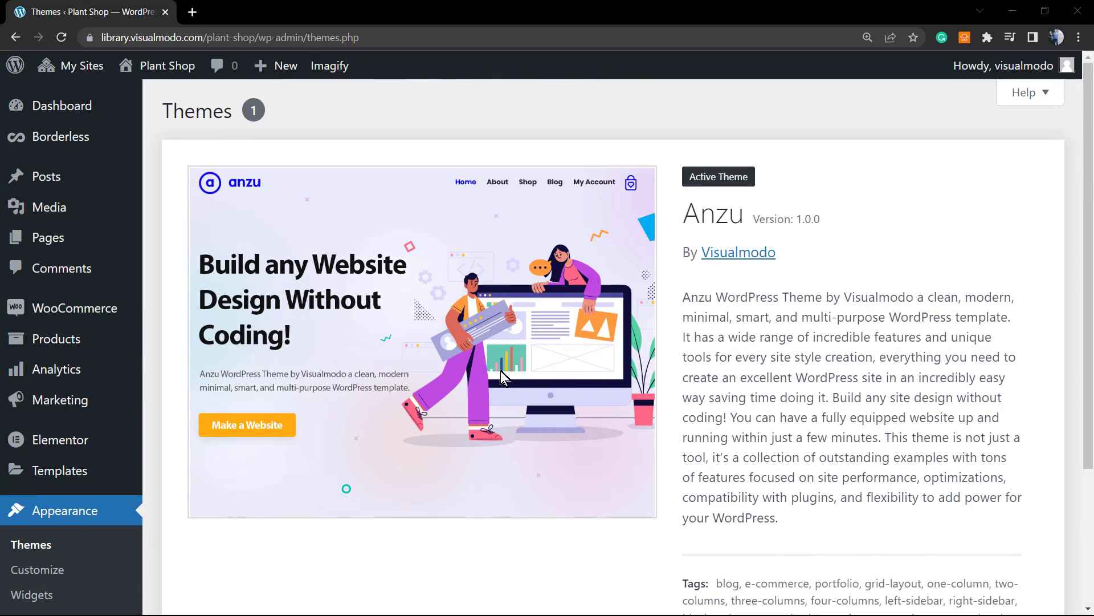
scroll(491, 377, down, 3)
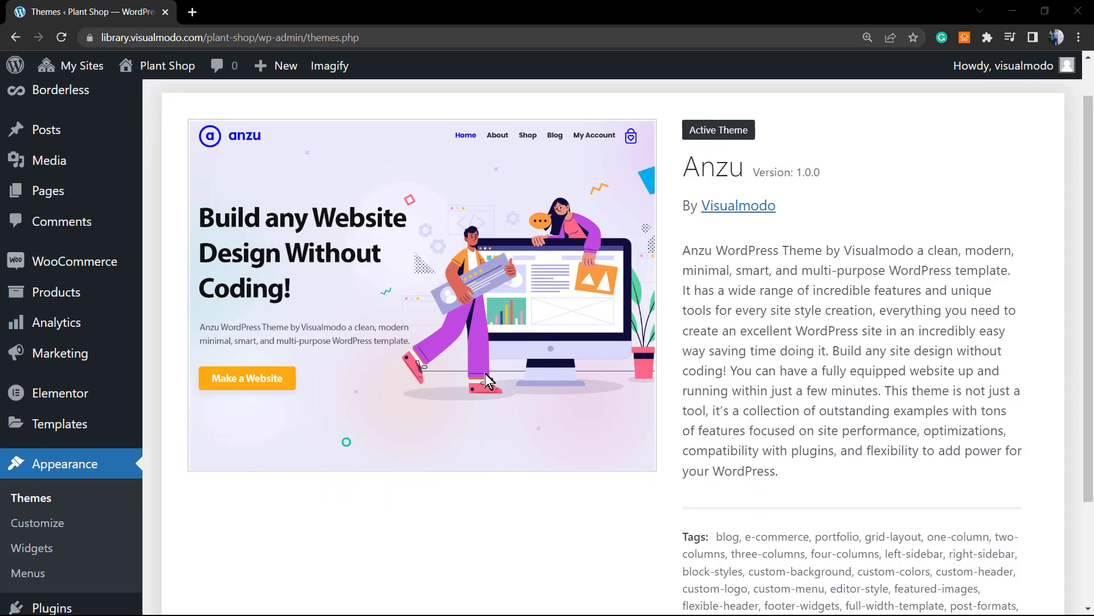
scroll(489, 380, up, 3)
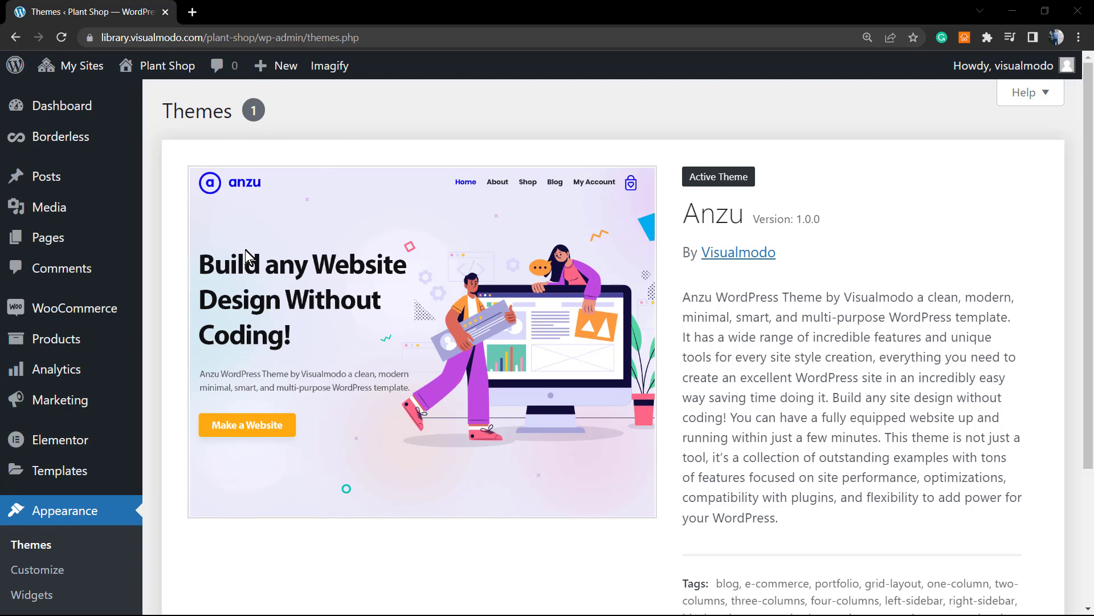
Refresh the Plant Shop homepage and open the Customizer with the Anzu theme preview.
scroll(135, 333, down, 2)
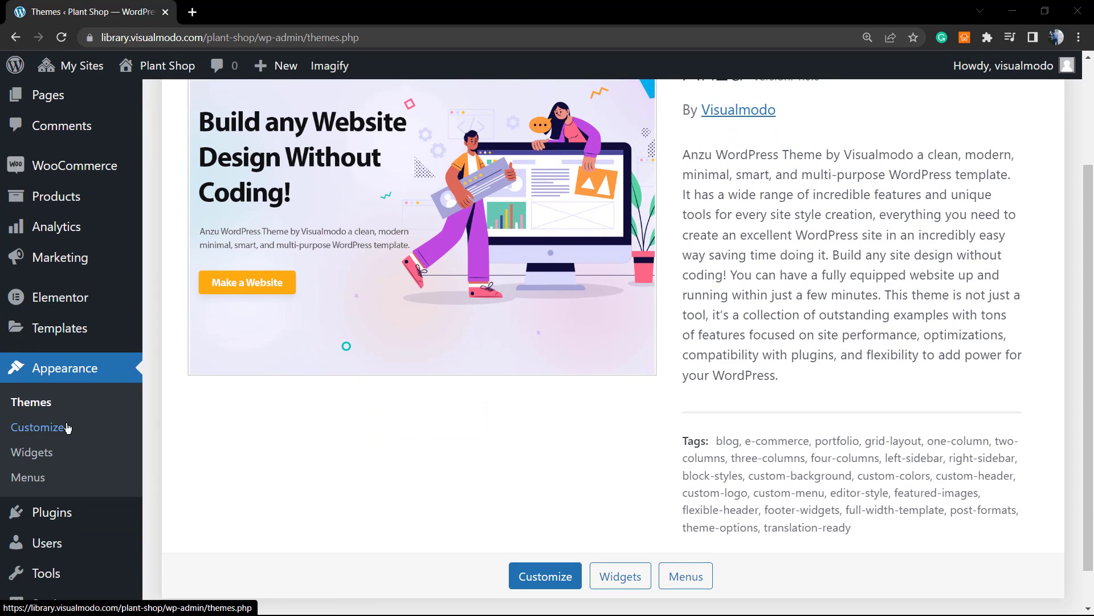
scroll(175, 418, up, 3)
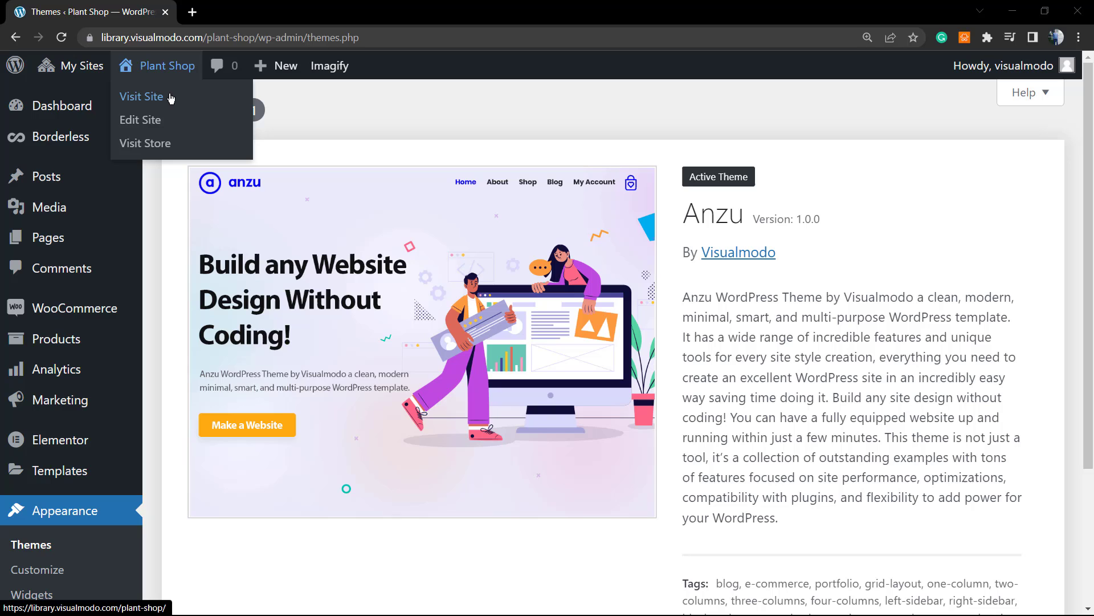
key(F5)
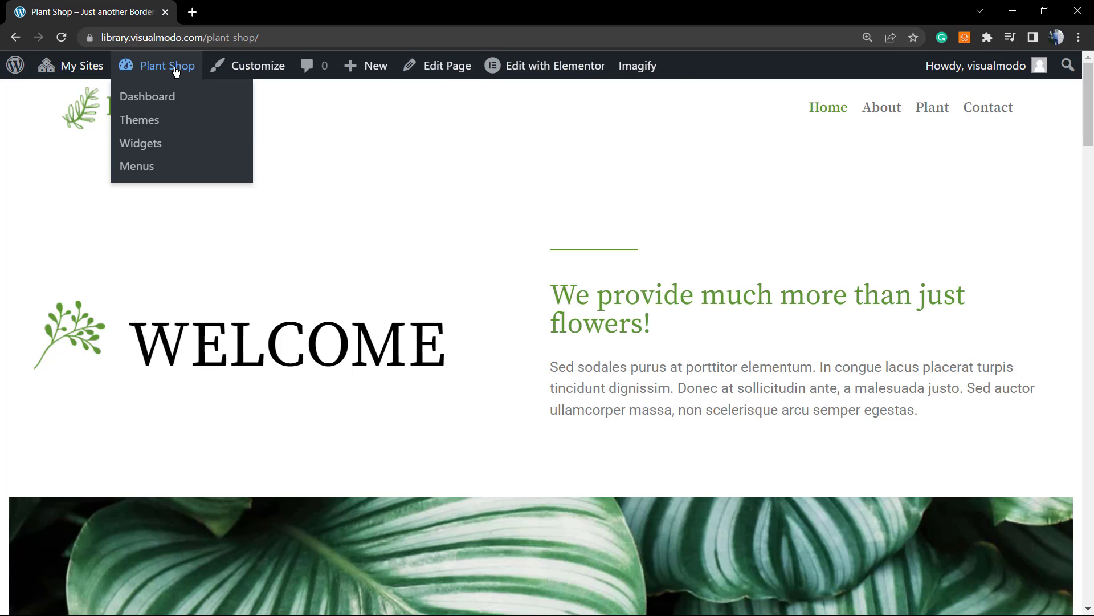
click(209, 43)
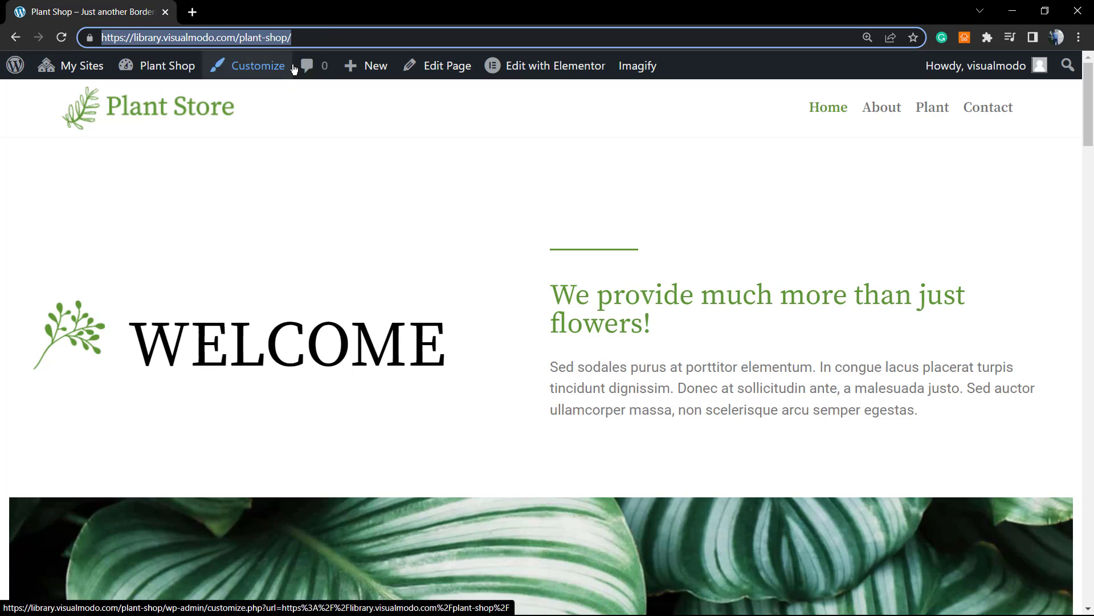
click(270, 72)
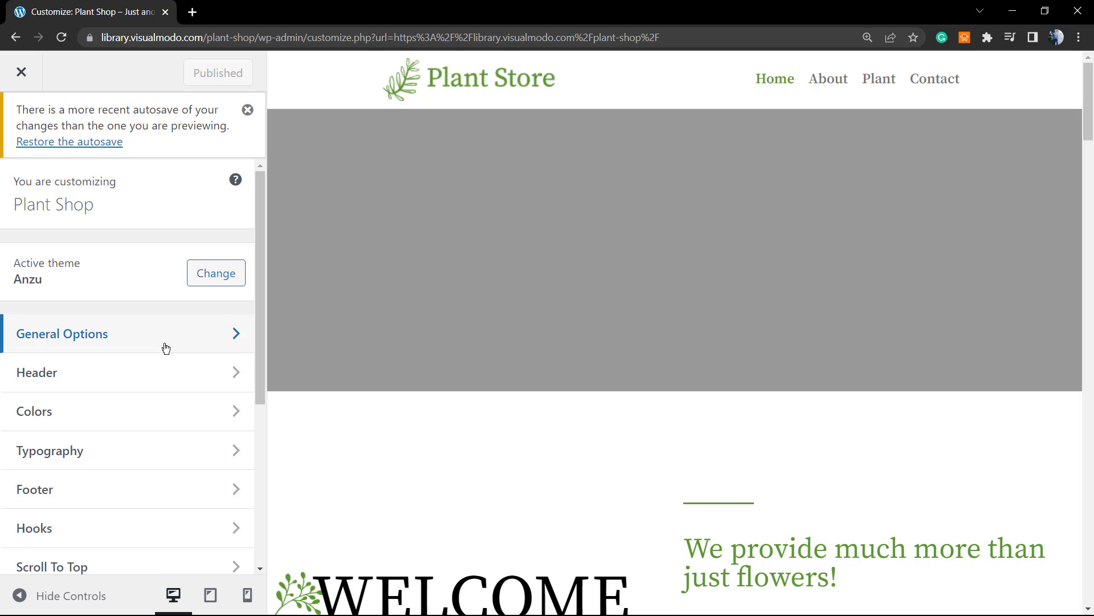
Scroll the Customizer panel and open the Typography section.
scroll(155, 339, down, 1)
scroll(152, 339, down, 1)
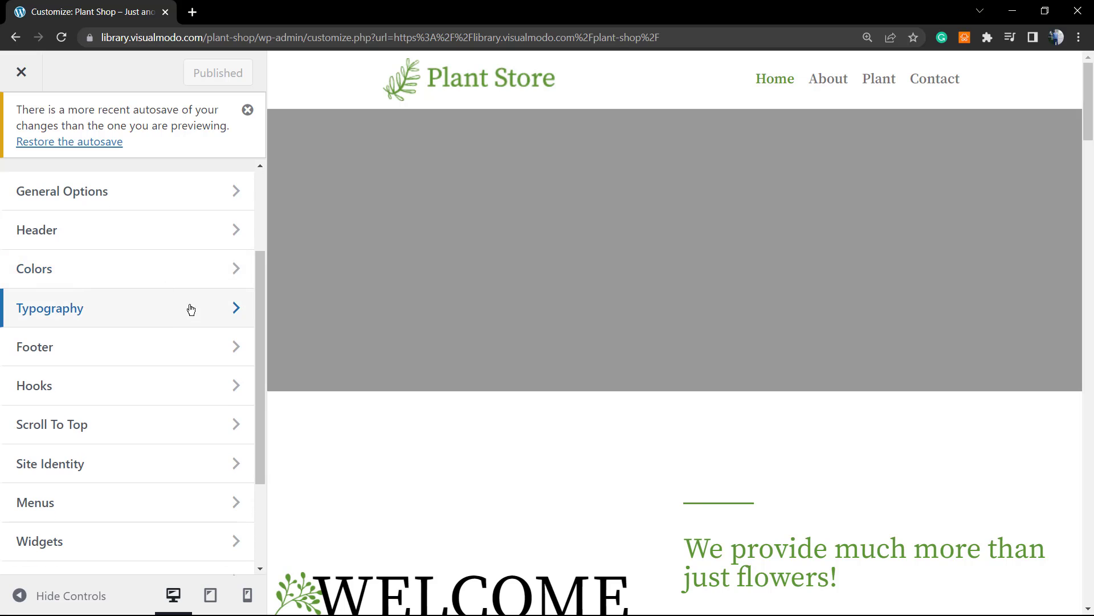
click(86, 315)
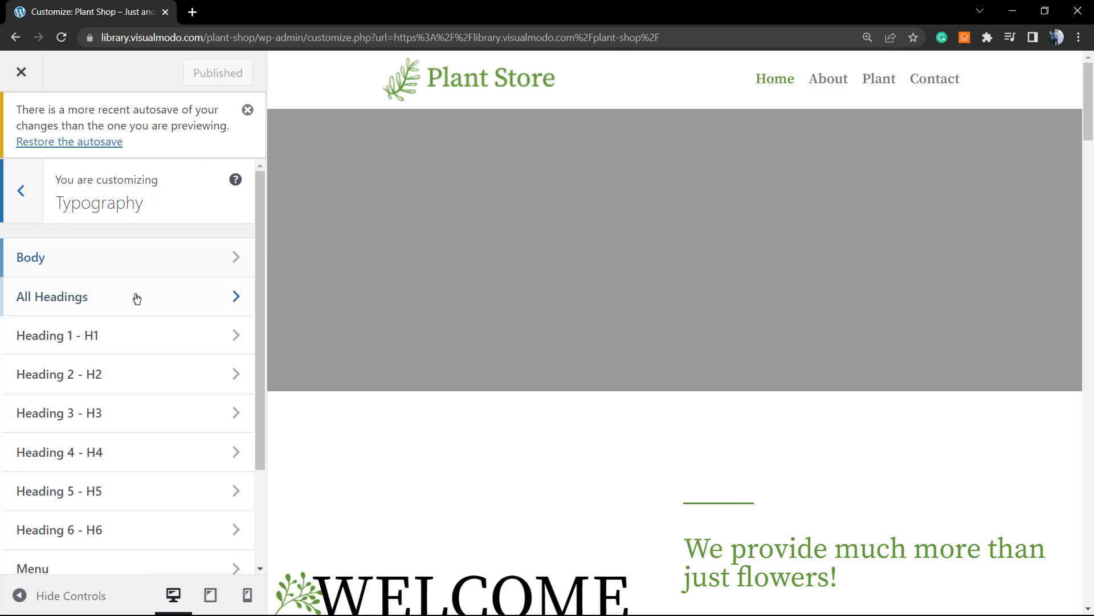
Scroll the Typography list past Body and the heading levels to reach Menu.
scroll(130, 320, down, 1)
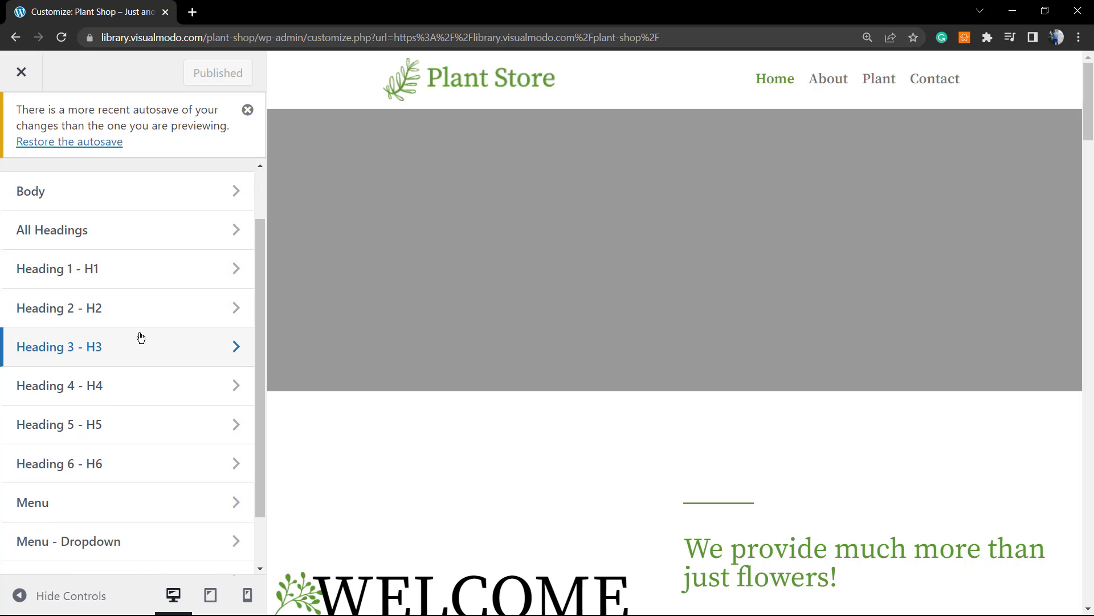
scroll(137, 337, up, 1)
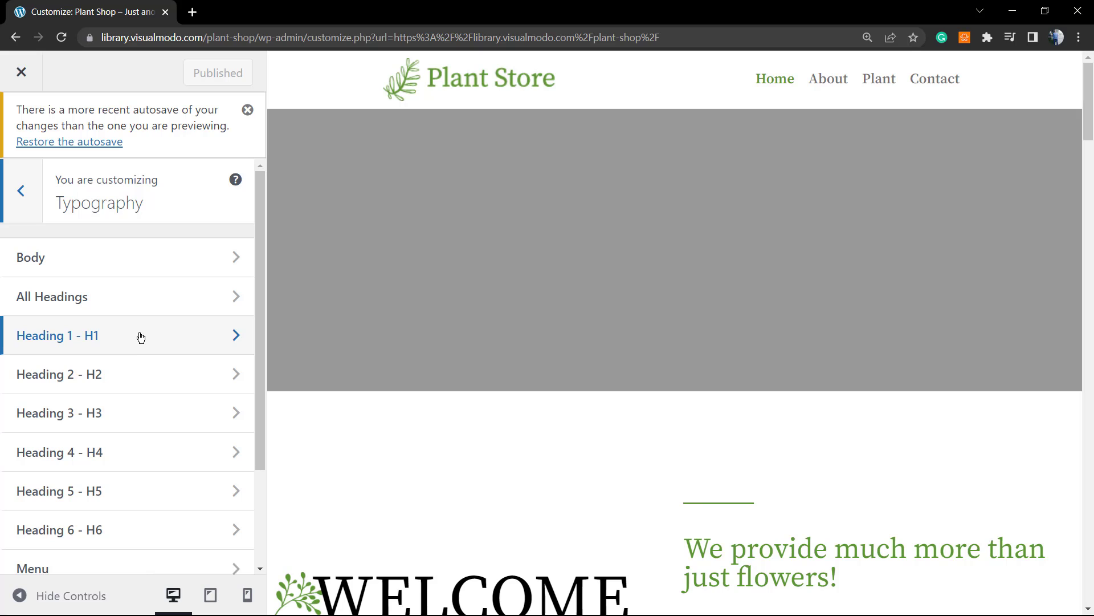
scroll(151, 385, down, 1)
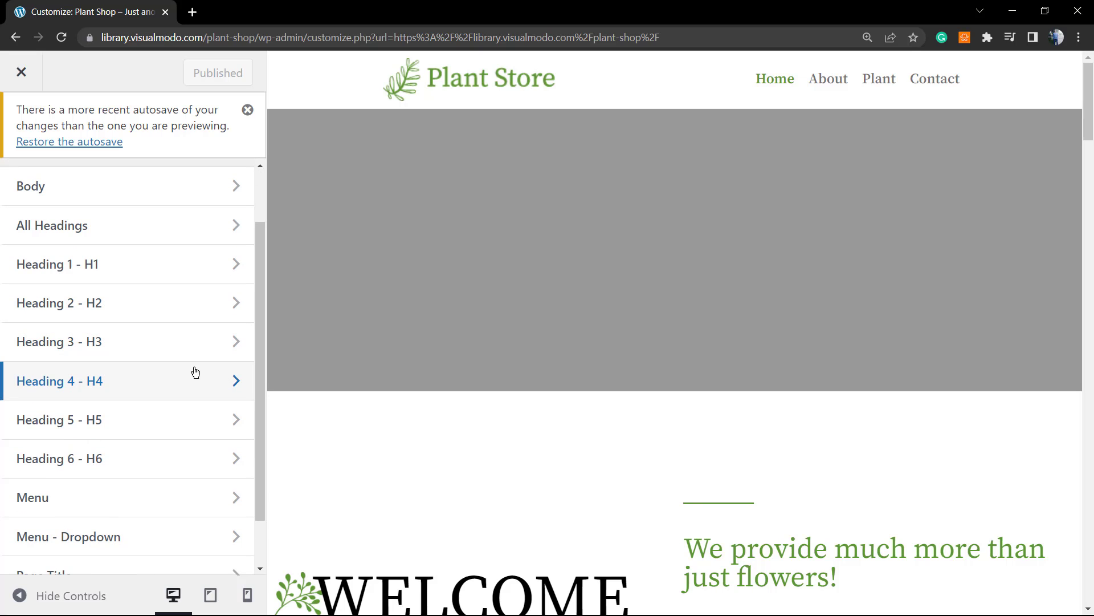
scroll(194, 375, down, 1)
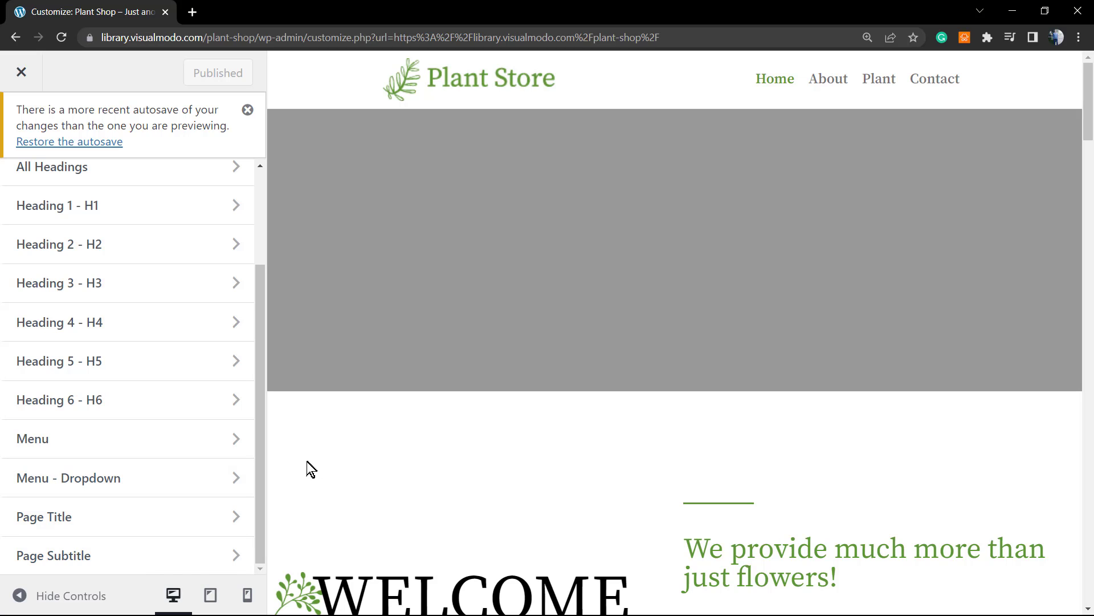
scroll(307, 463, down, 1)
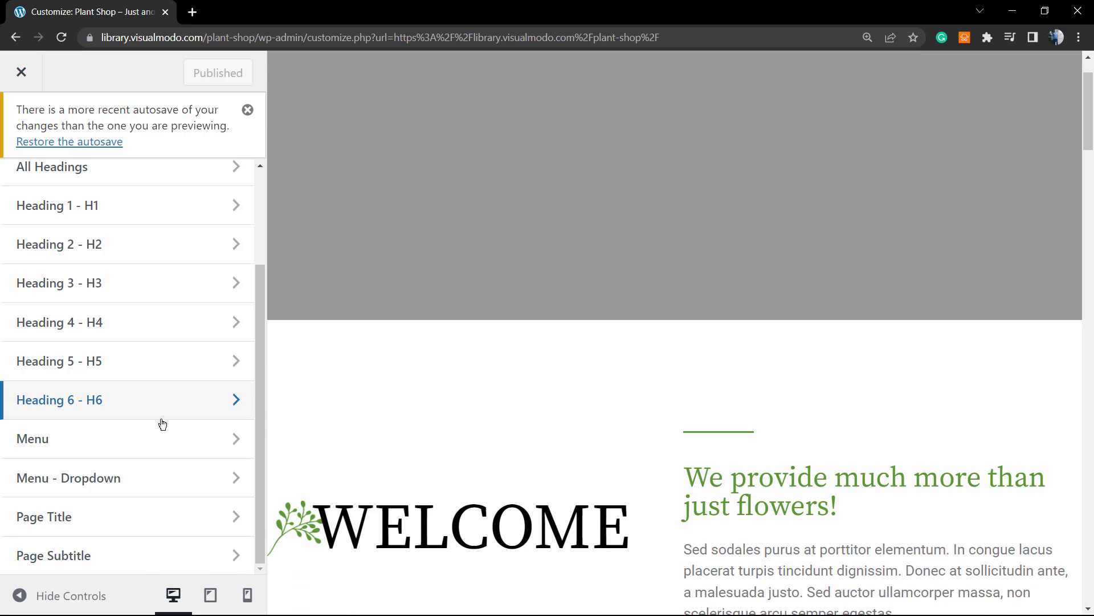
scroll(161, 422, up, 2)
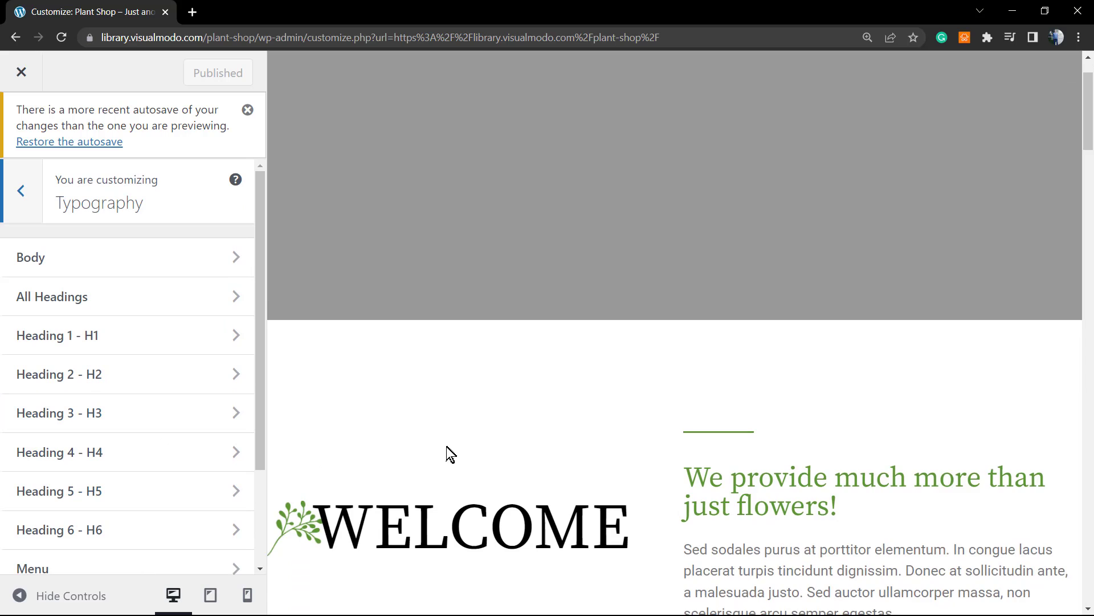
scroll(447, 448, up, 1)
scroll(413, 442, down, 5)
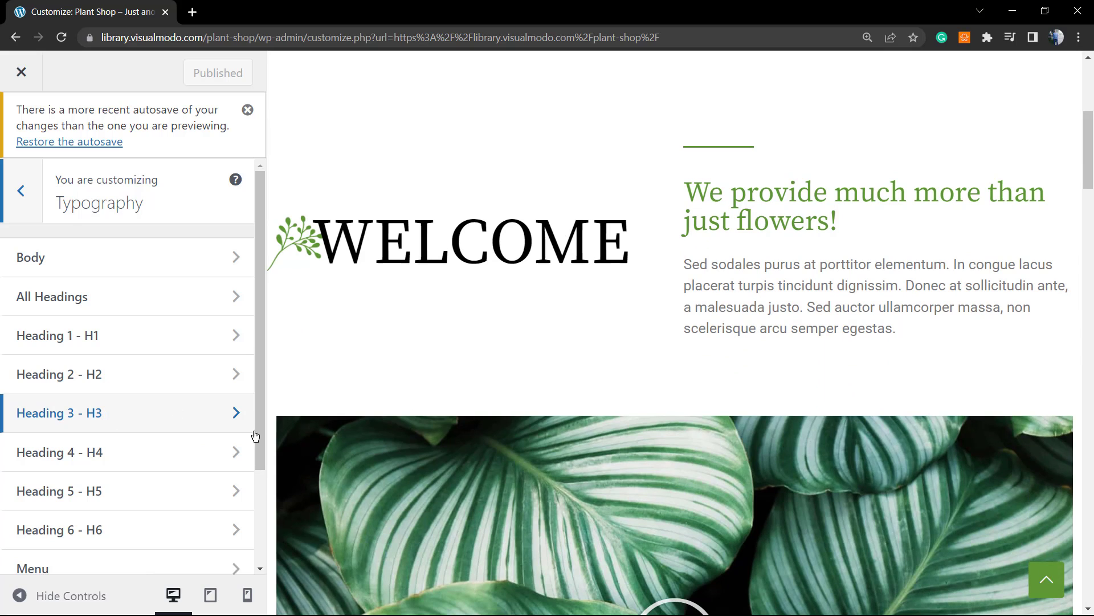
scroll(163, 479, down, 1)
scroll(171, 476, down, 1)
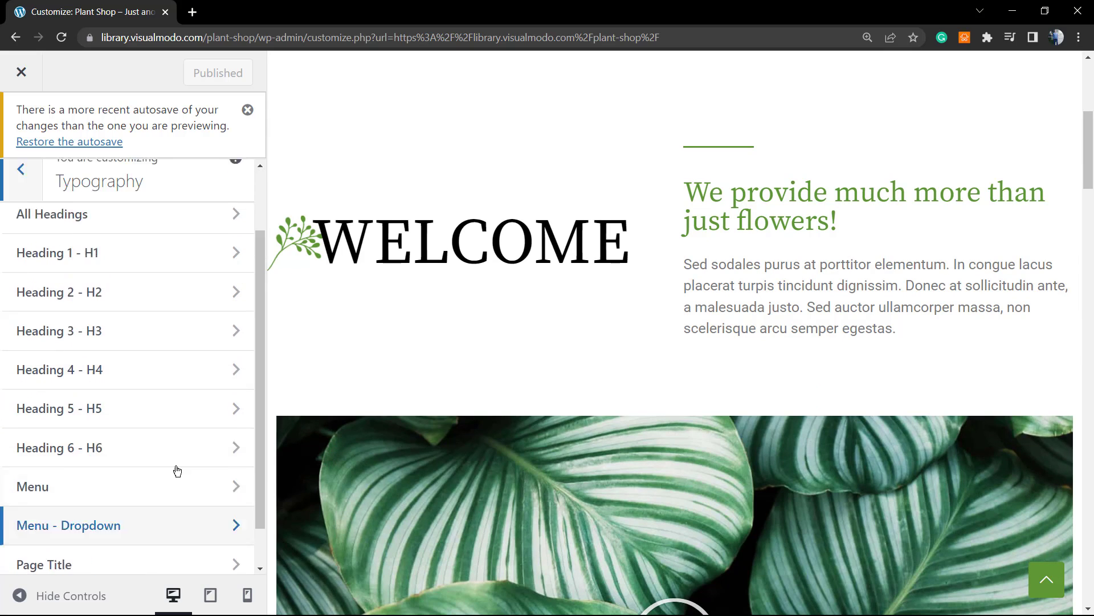
scroll(176, 470, up, 2)
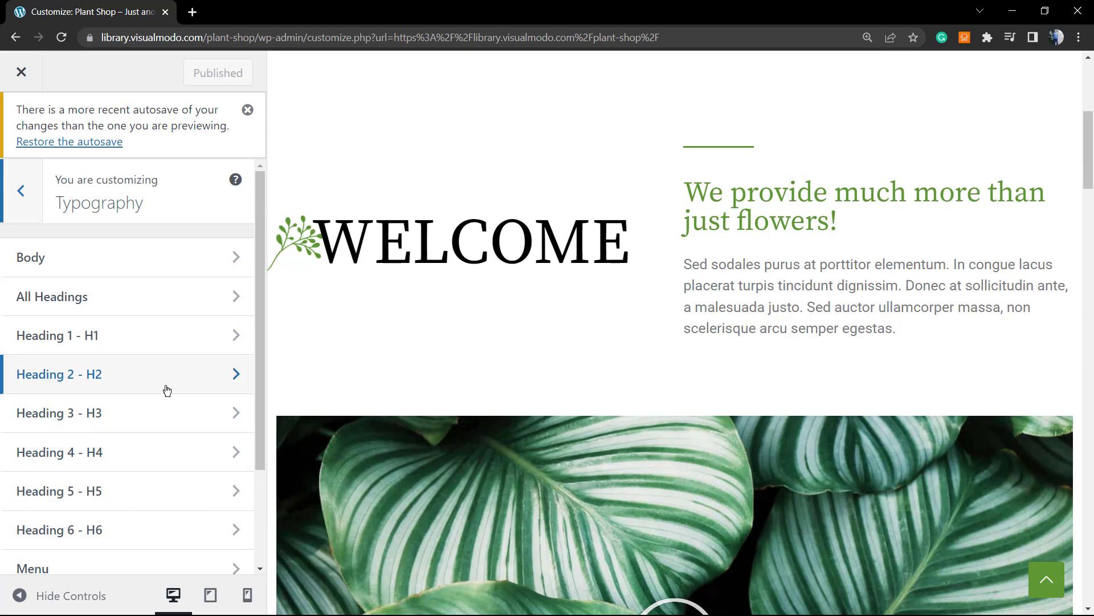
scroll(165, 386, down, 2)
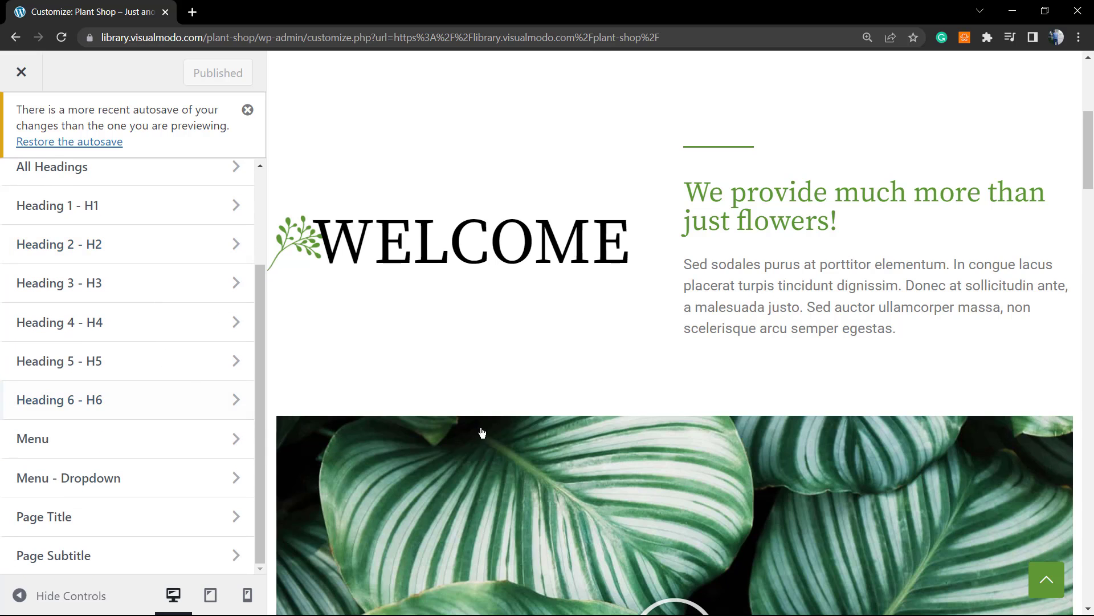
scroll(312, 405, down, 5)
scroll(312, 404, up, 5)
scroll(117, 359, up, 2)
scroll(125, 401, down, 2)
Open Menu typography (Source Serif Pro, 600) and expand its Text Transform dropdown.
click(133, 447)
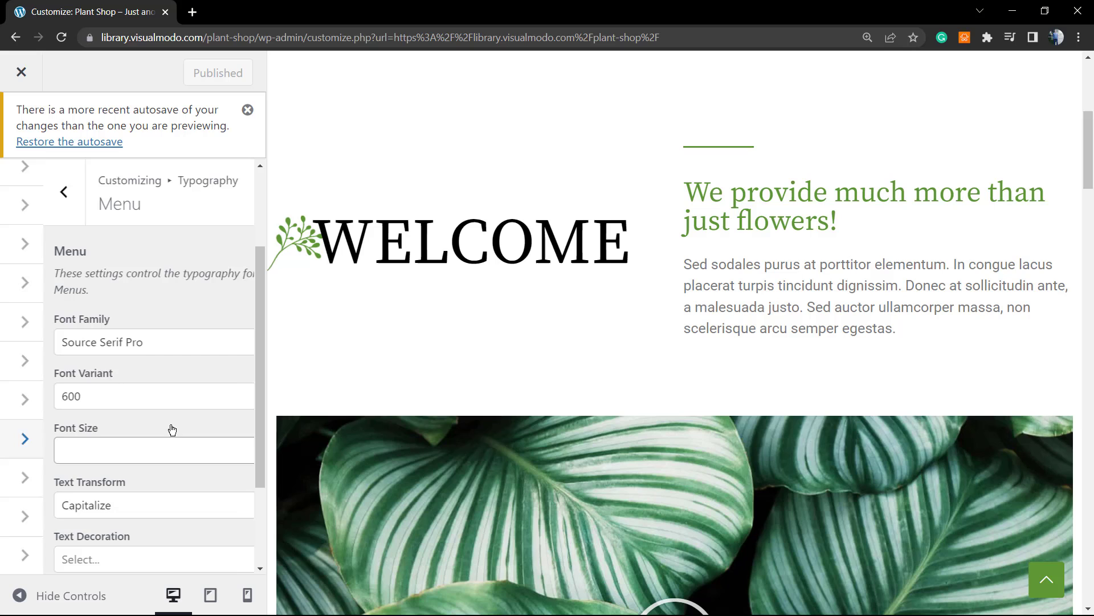
scroll(831, 222, up, 6)
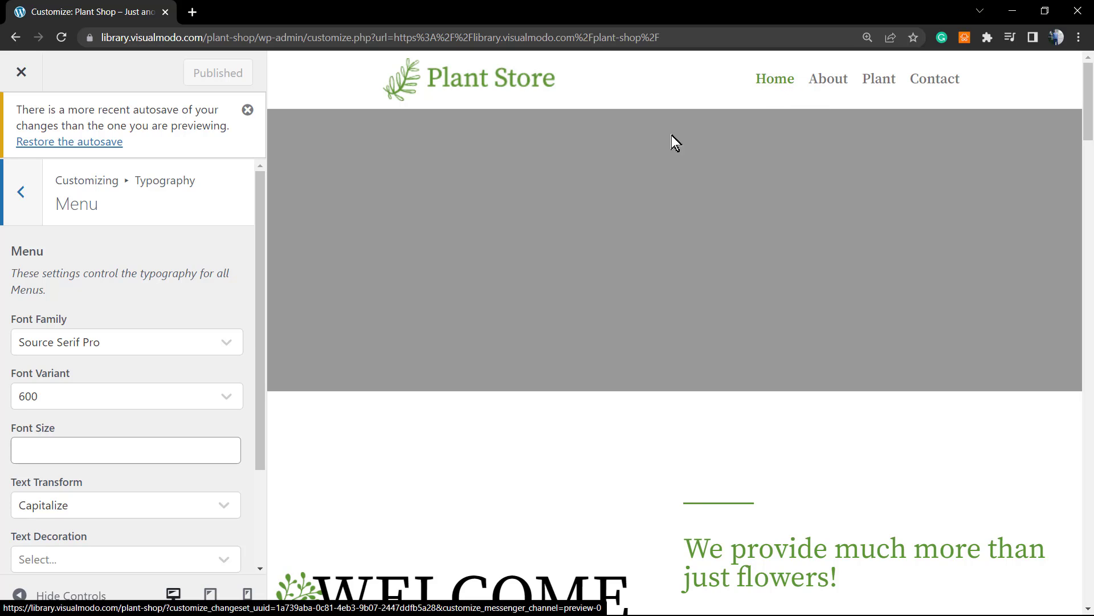
scroll(124, 384, down, 1)
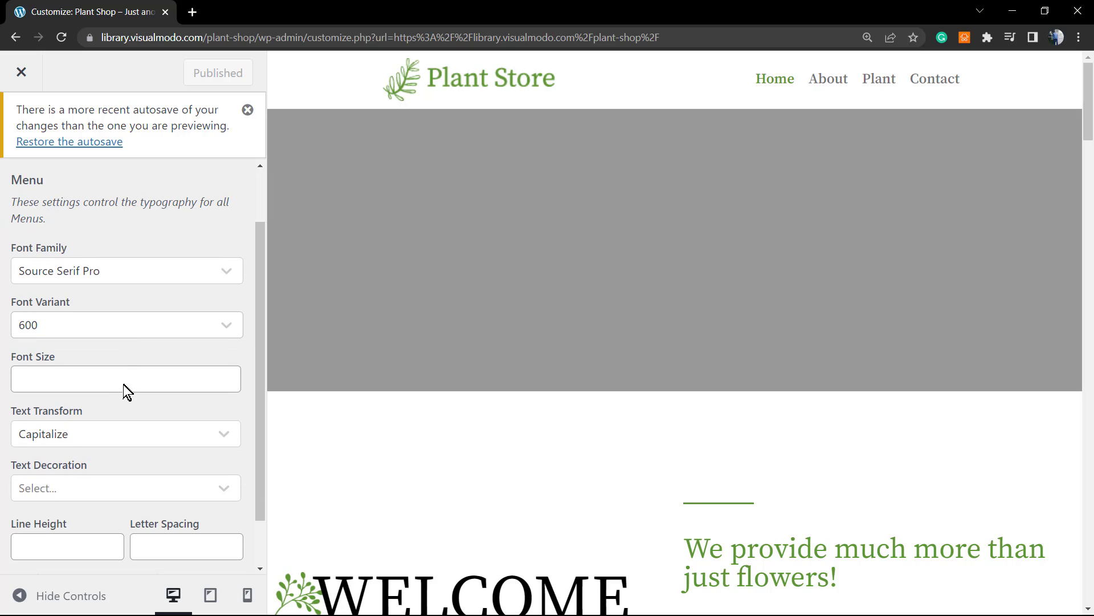
scroll(142, 309, up, 1)
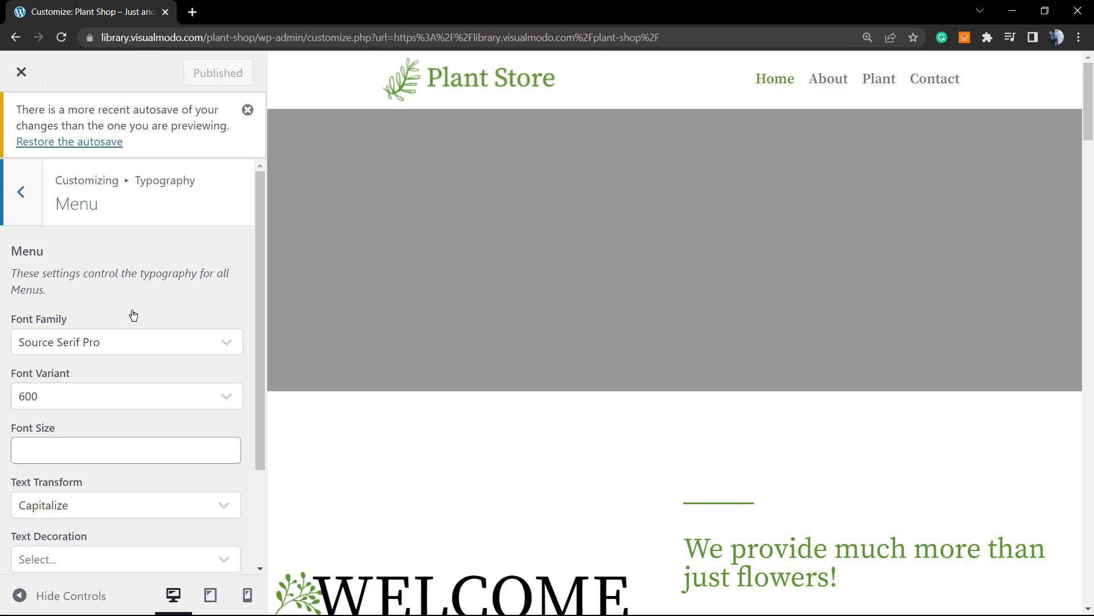
scroll(125, 307, down, 1)
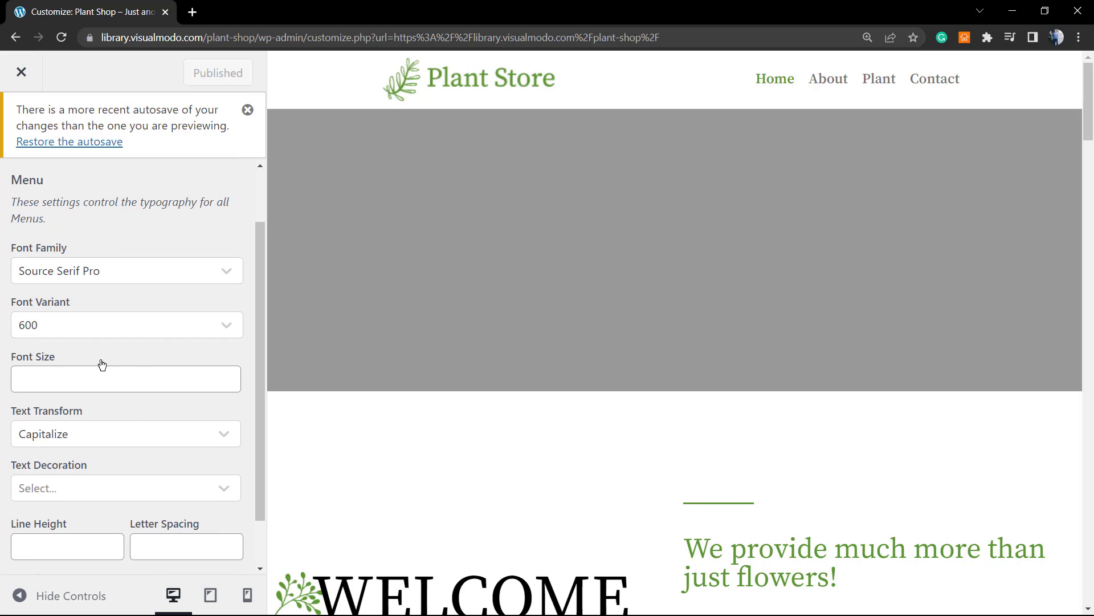
scroll(129, 371, down, 1)
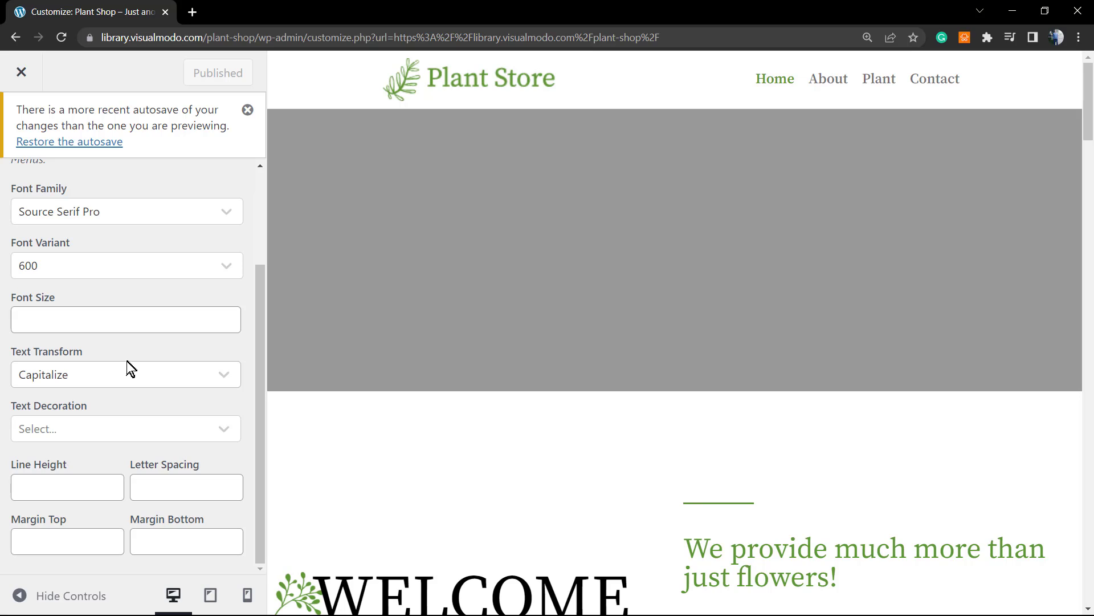
click(120, 375)
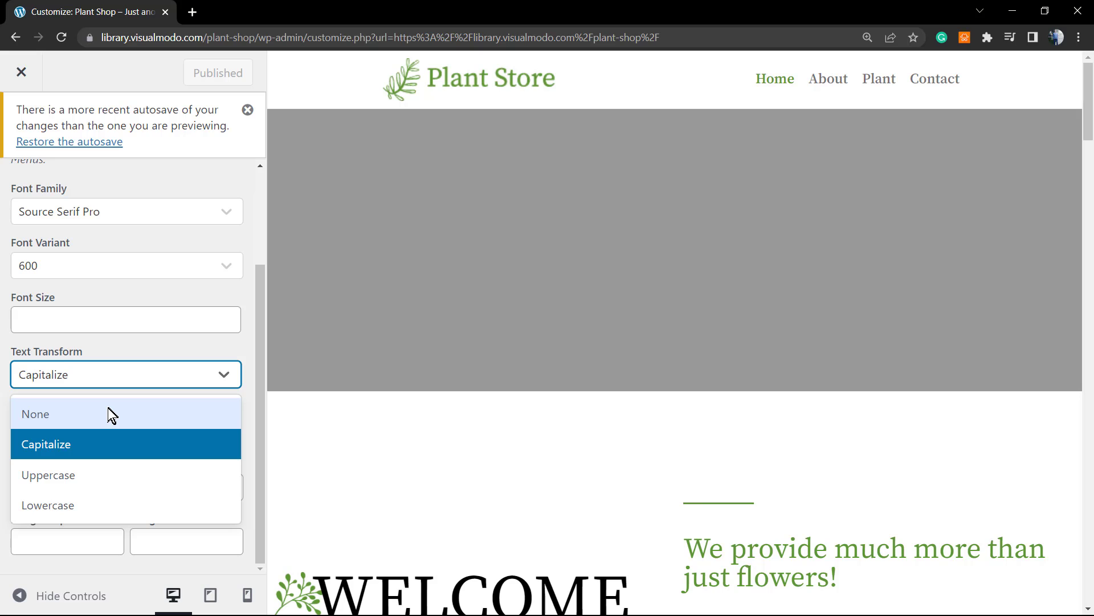
Try Uppercase, then Lowercase on the menu text, then return to Capitalize.
click(117, 475)
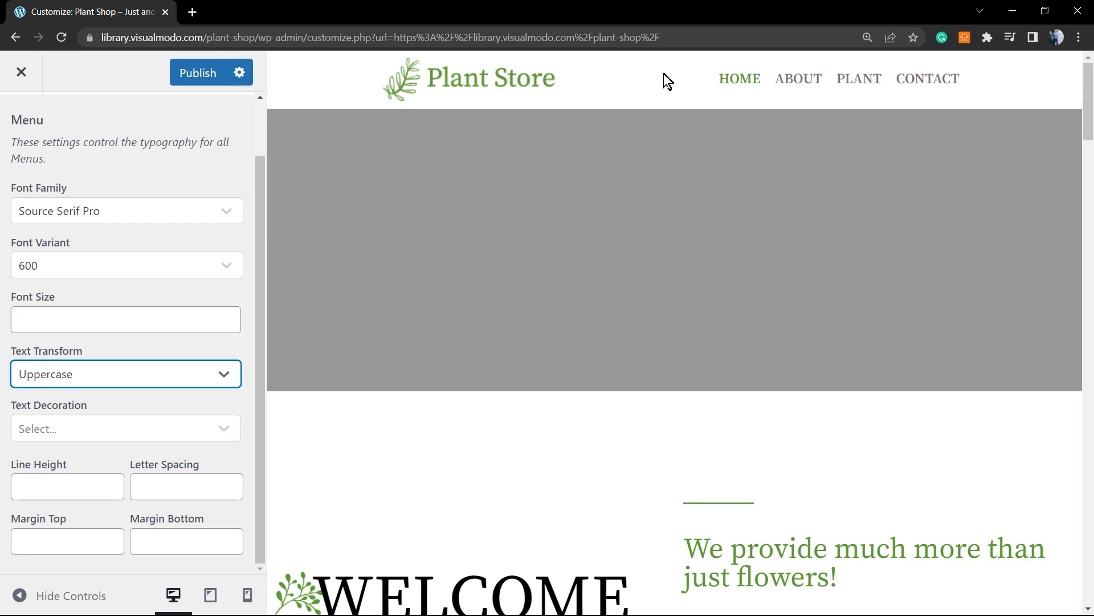
mouse_move(710, 92)
mouse_down()
mouse_move(975, 92)
mouse_move(693, 84)
mouse_up()
click(138, 428)
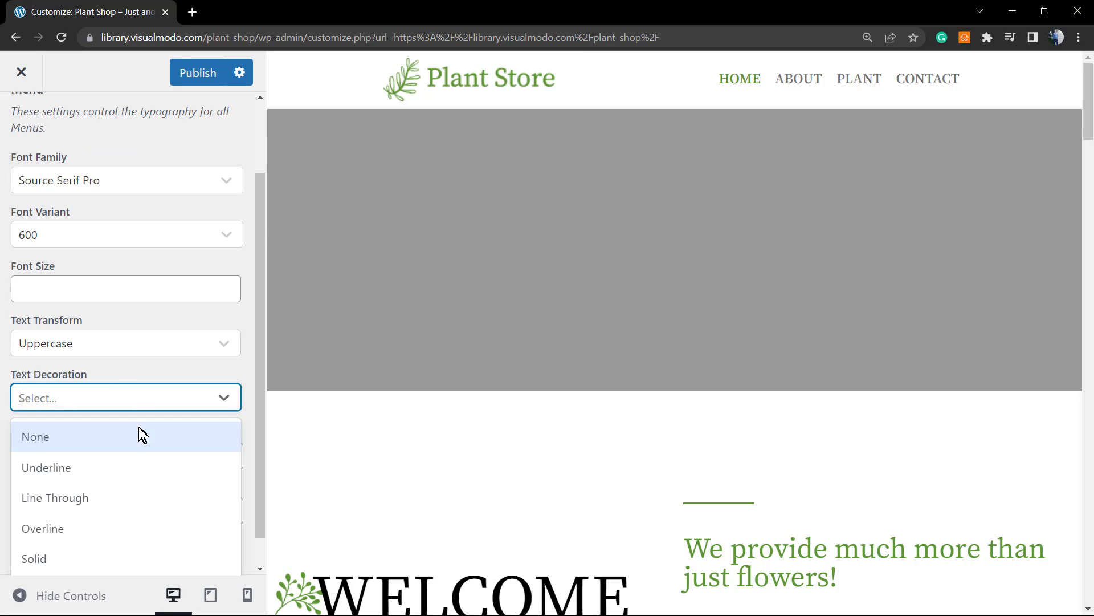
click(105, 342)
click(116, 505)
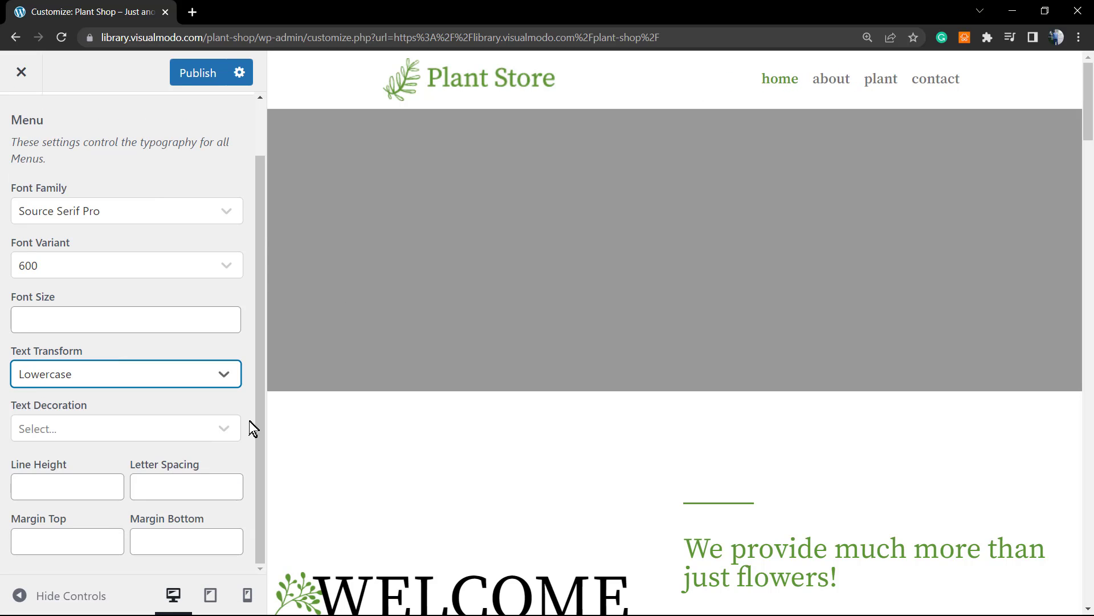
drag(726, 97, 700, 81)
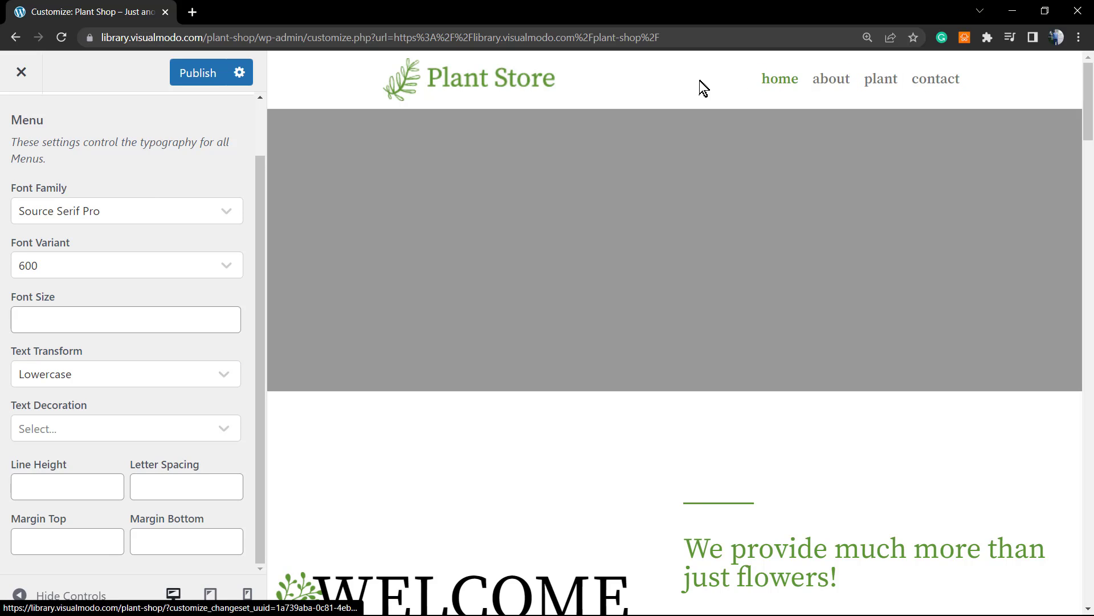
click(142, 378)
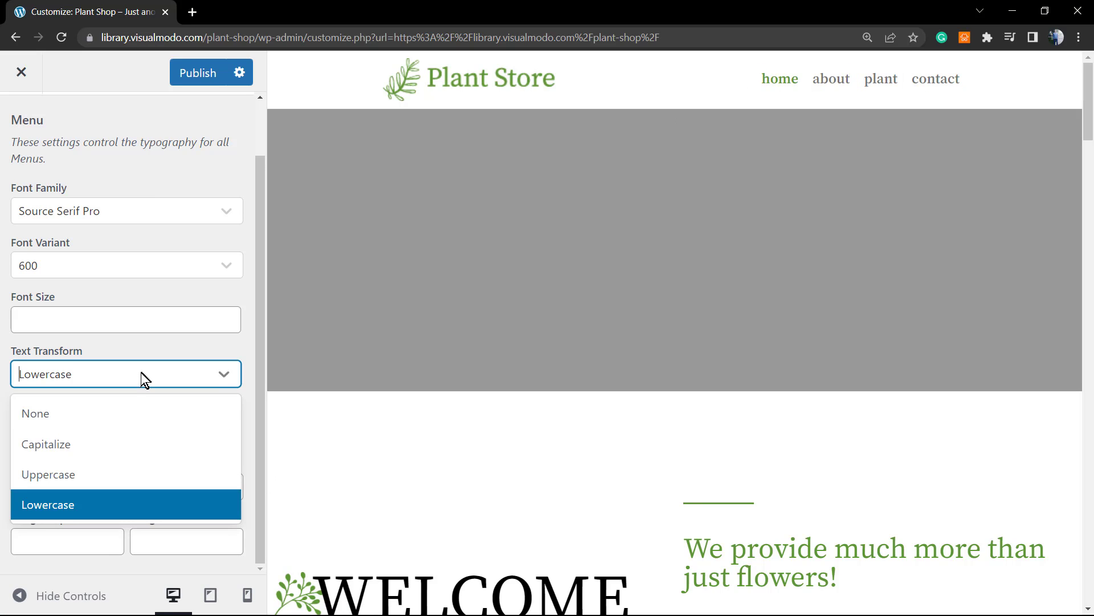
click(132, 444)
Cycle the menu Text Transform through Uppercase and None, finally settling on Capitalize.
click(189, 378)
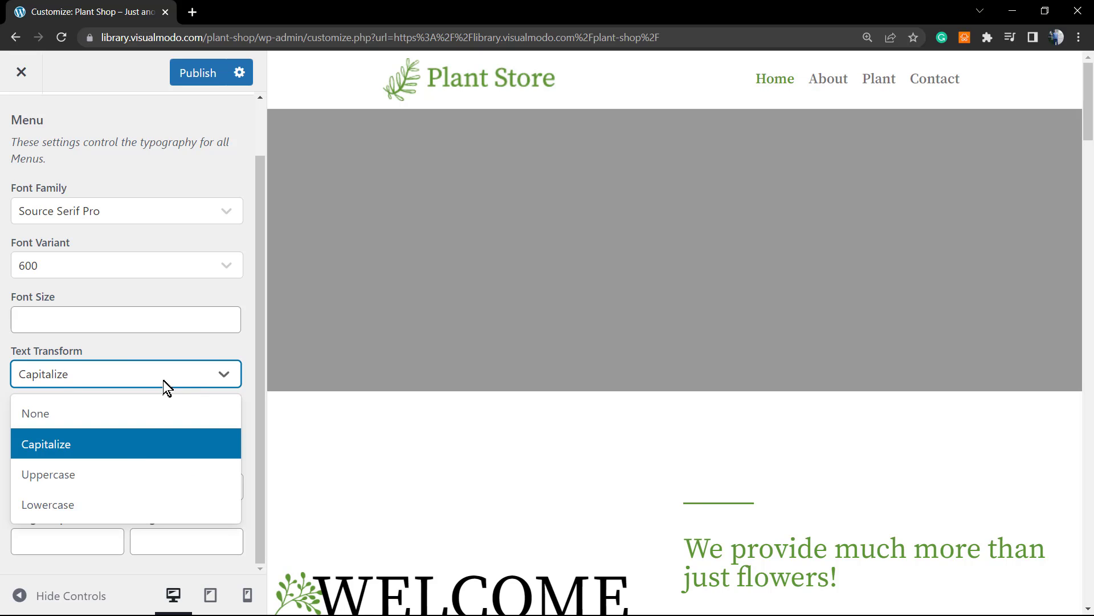
click(127, 469)
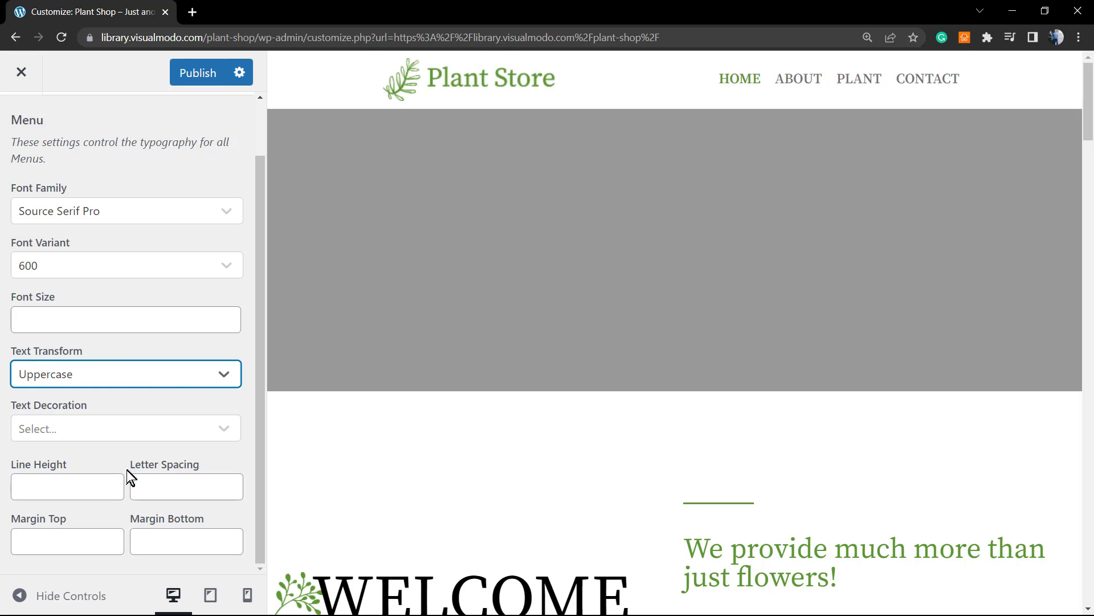
click(165, 382)
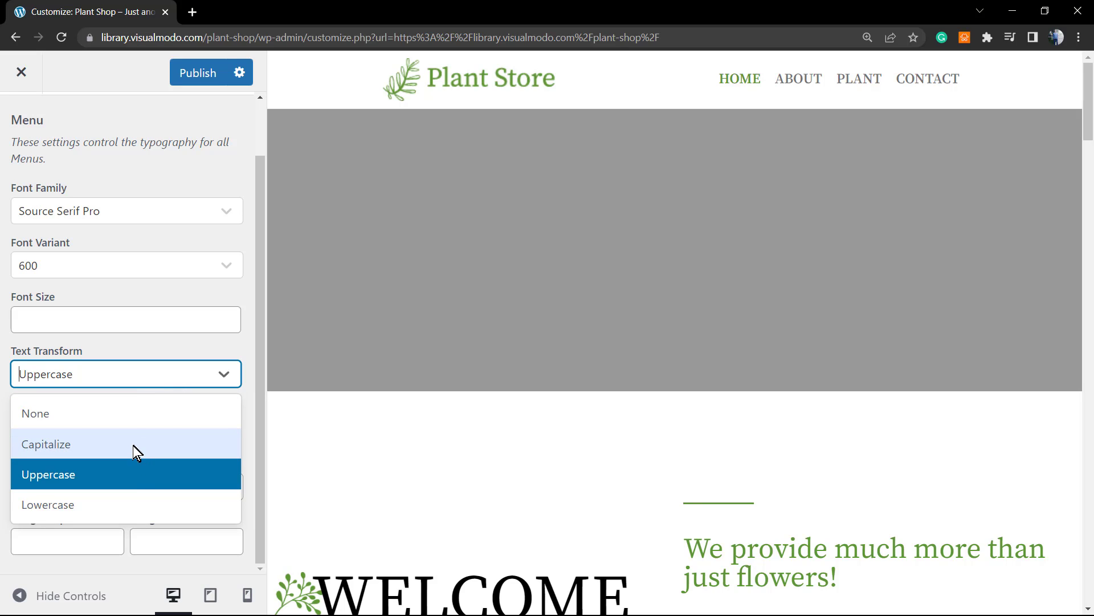
click(137, 419)
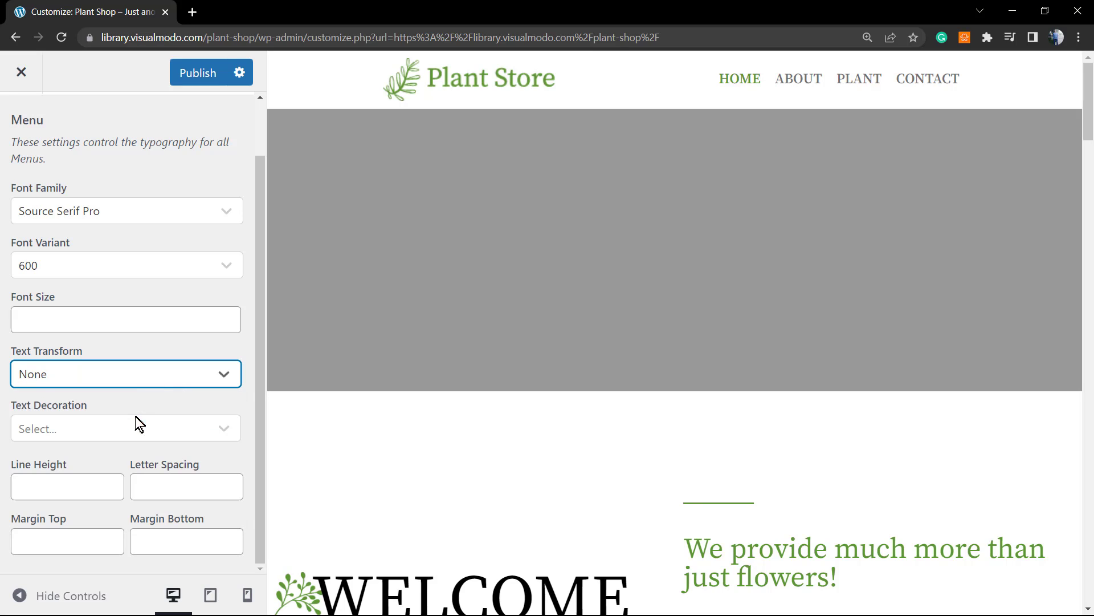
click(135, 385)
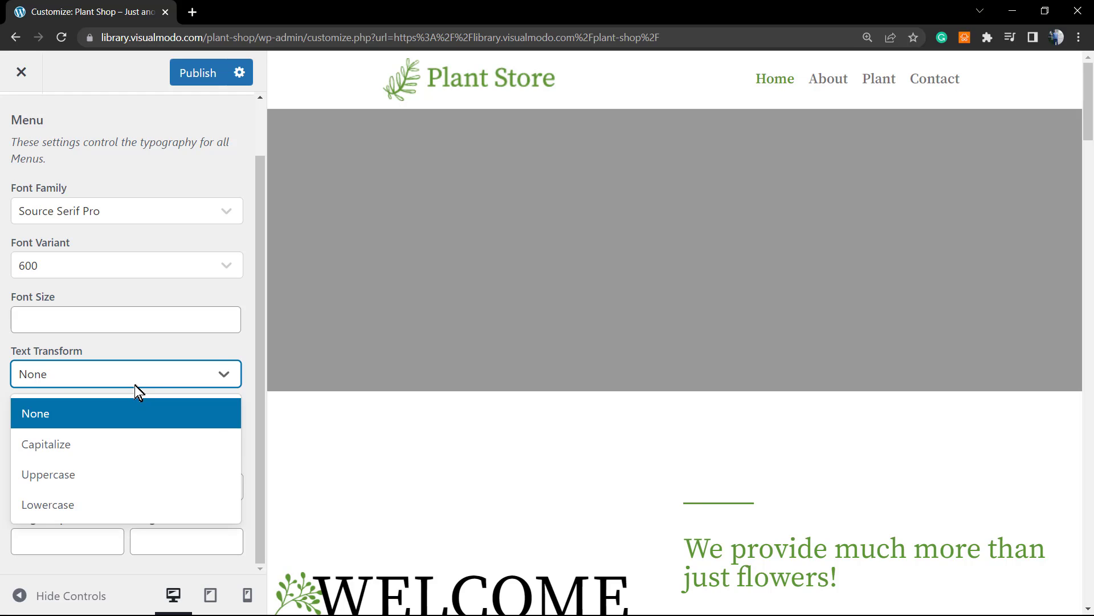
click(135, 477)
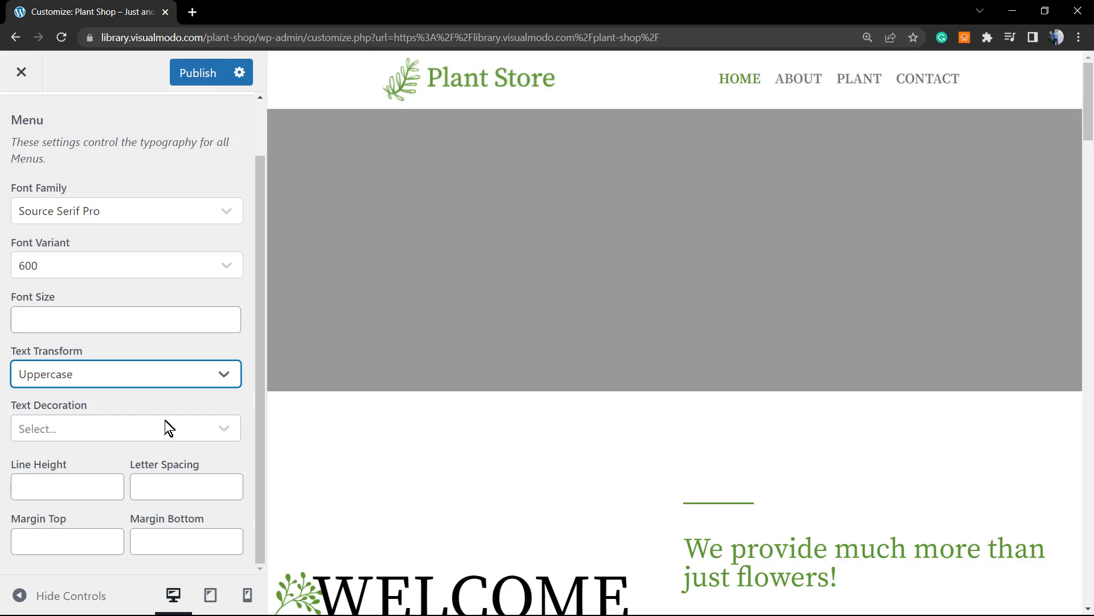
click(150, 381)
click(128, 412)
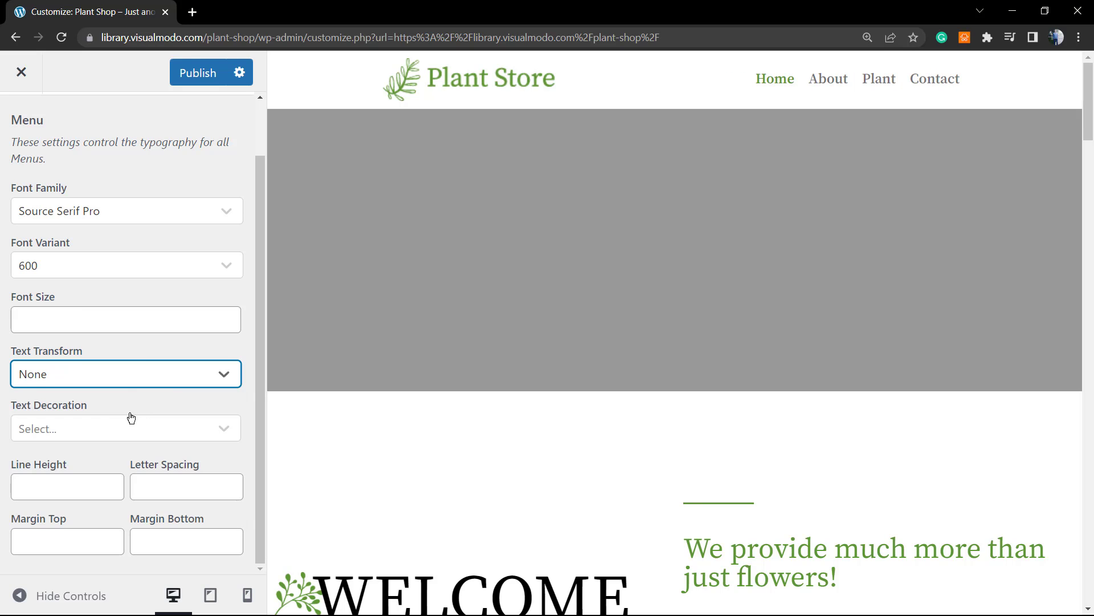
click(155, 374)
click(145, 440)
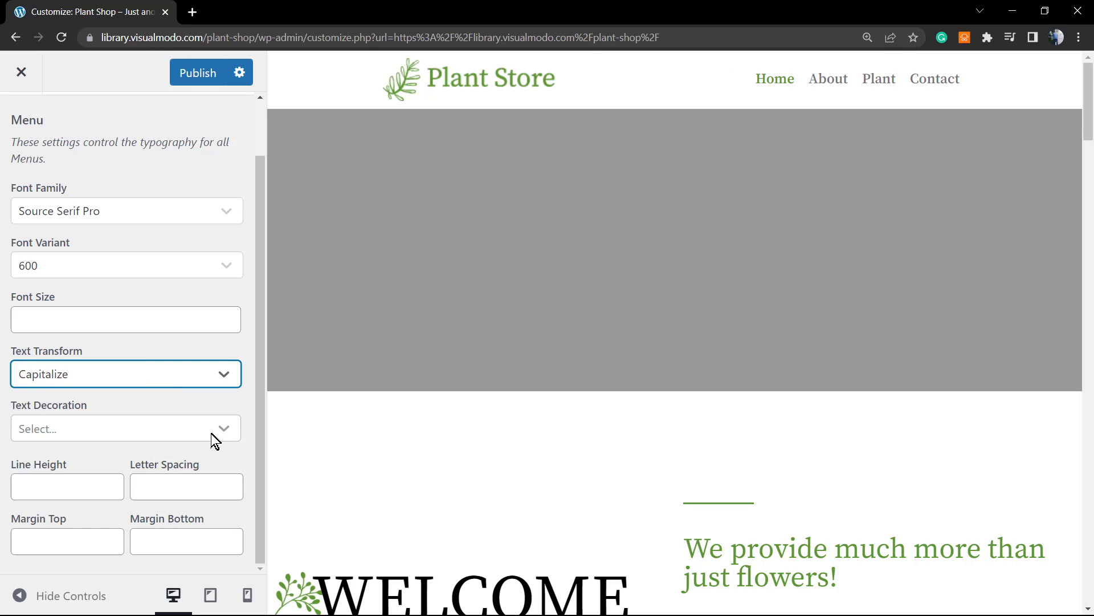